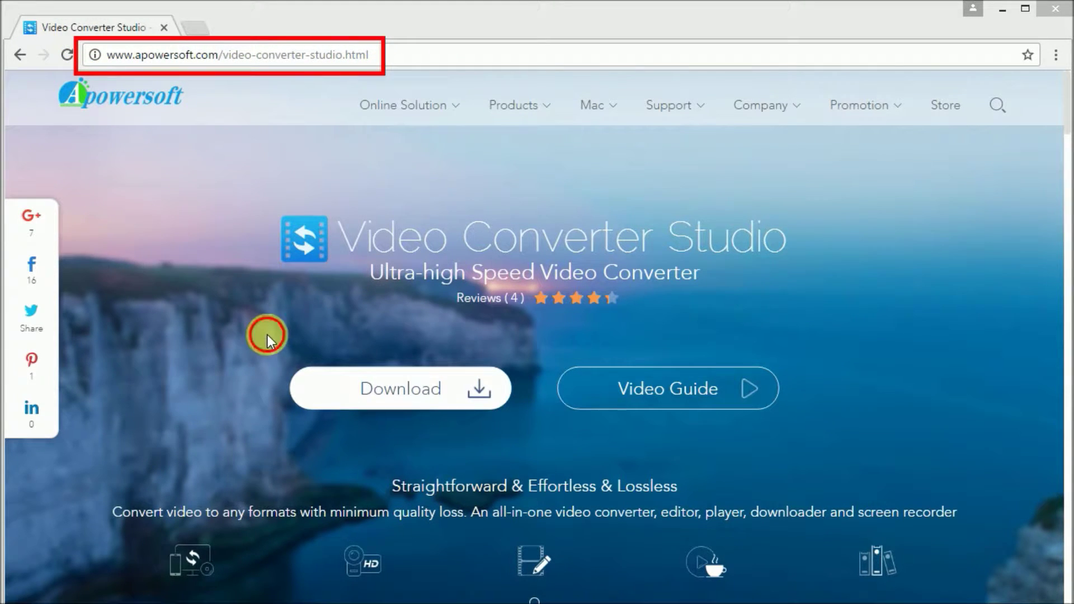
Step: Pause the downloading Apowersoft installer and minimise the browser
{"action": "left_click_drag", "start_coordinate": [268, 335], "coordinate": [533, 443]}
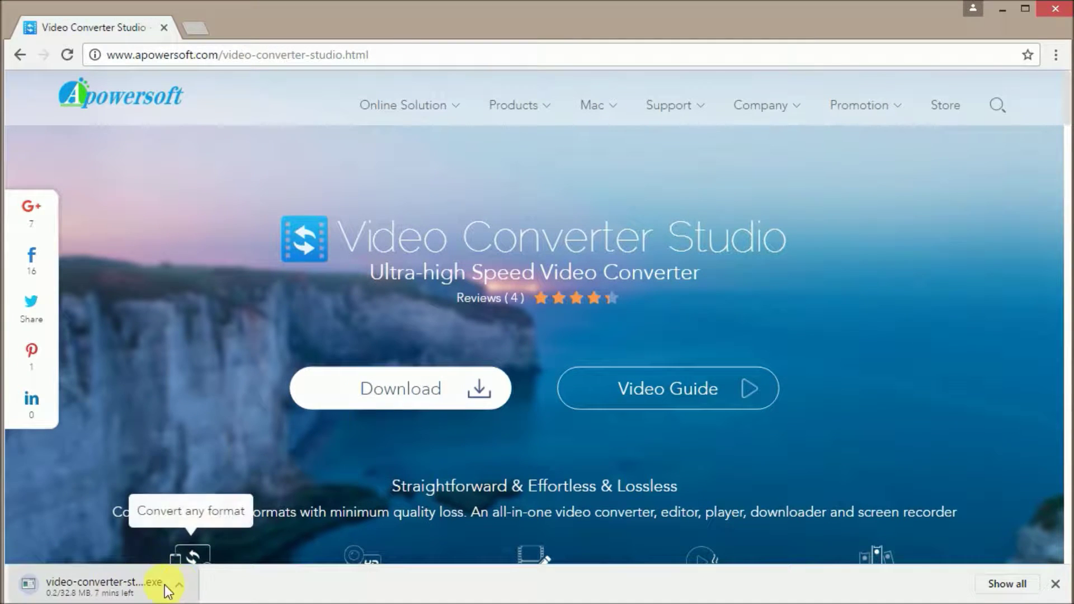
{"action": "left_click", "coordinate": [179, 587]}
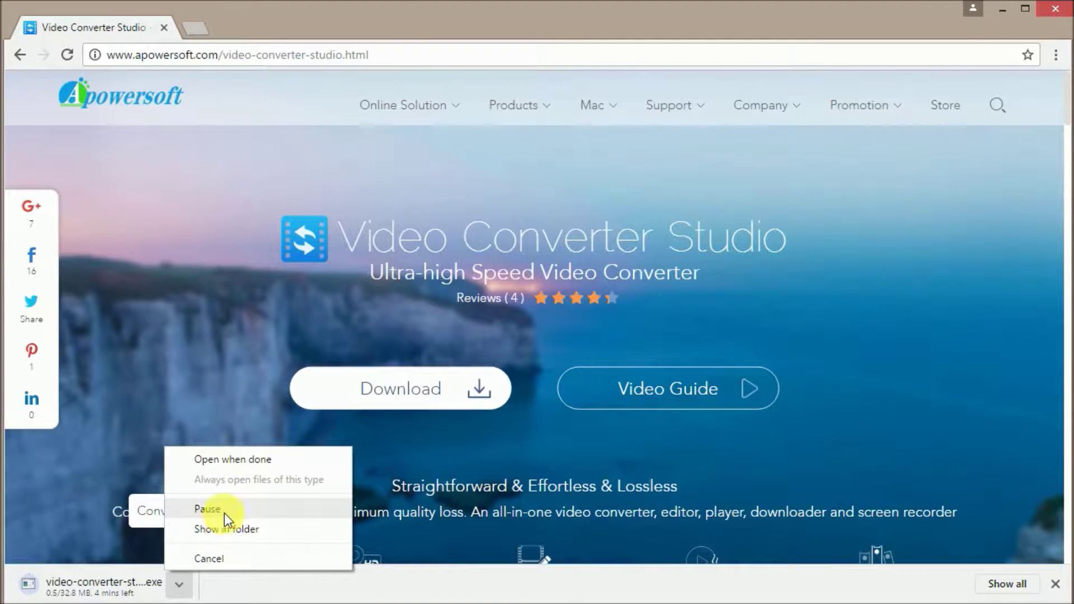
{"action": "left_click", "coordinate": [208, 508]}
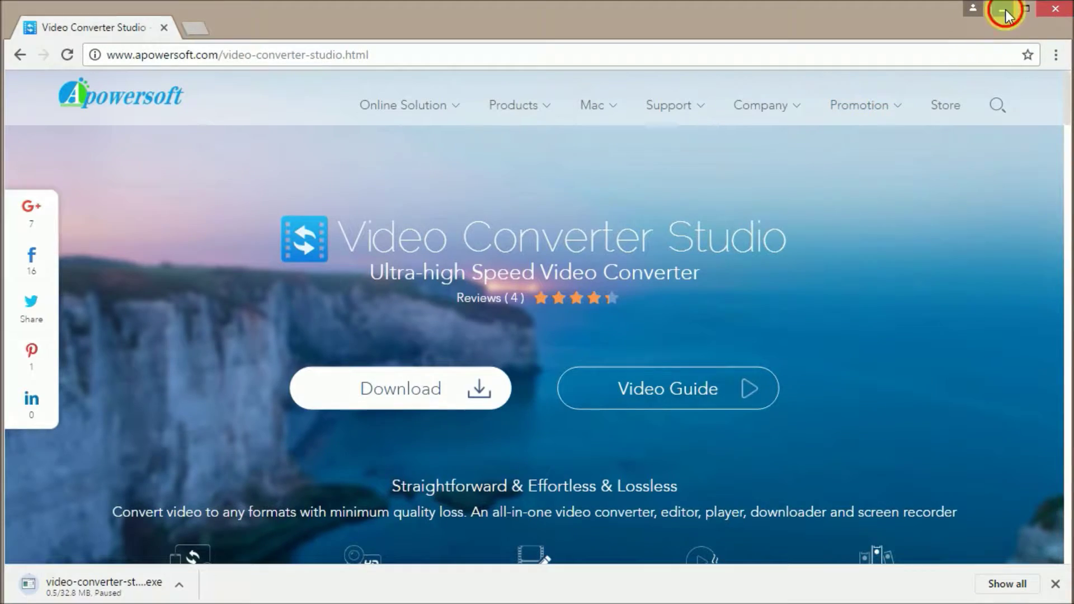
{"action": "left_click", "coordinate": [1006, 15]}
Step: Launch Video Converter Studio from the desktop and add 'Mr Bean - The Newspaper Clip.mp4'
{"action": "double_click", "coordinate": [36, 48]}
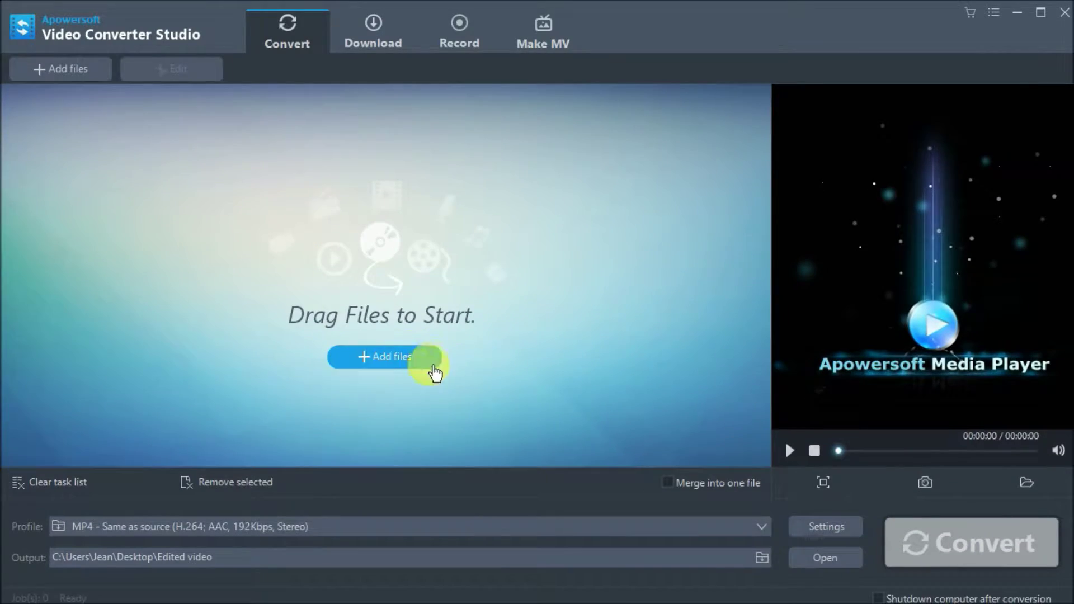
{"action": "left_click", "coordinate": [377, 372]}
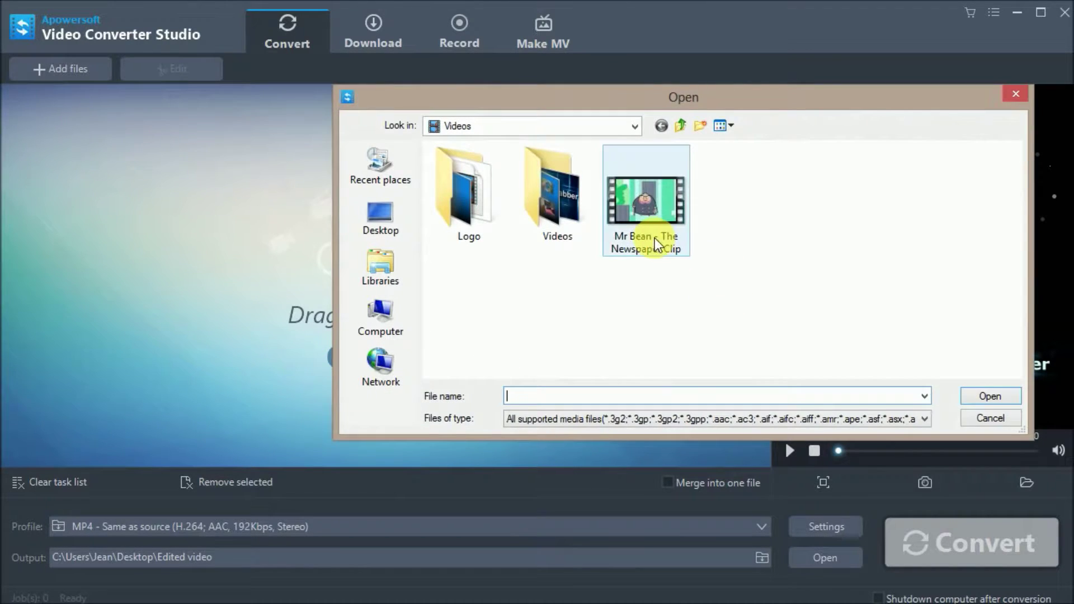
{"action": "double_click", "coordinate": [646, 210]}
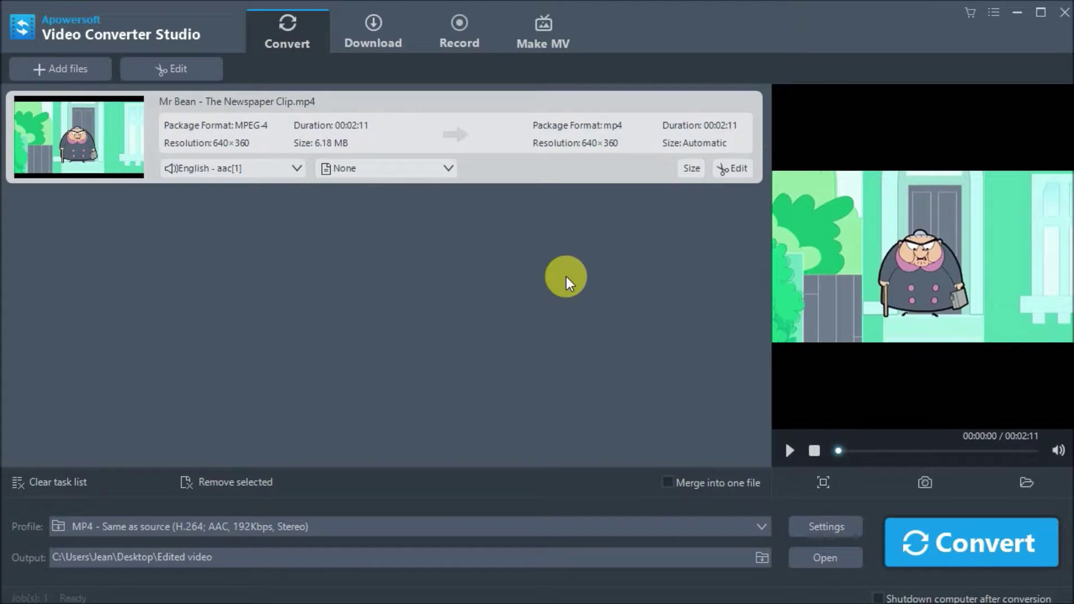
Step: Add a 'Mr. Bean' text watermark to the clip and bring up its font options
{"action": "left_click", "coordinate": [720, 172]}
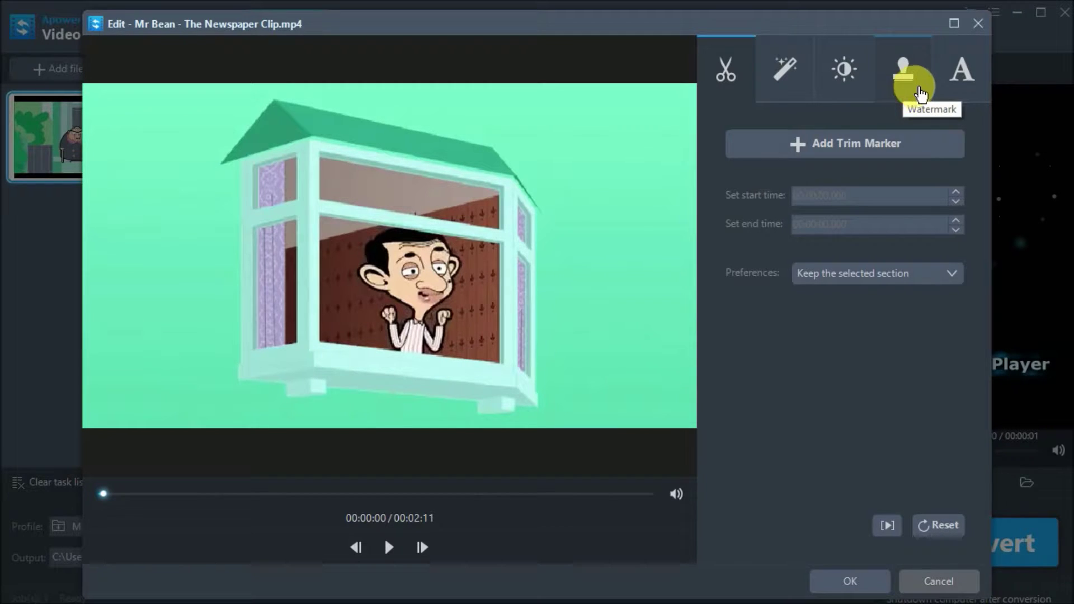
{"action": "left_click", "coordinate": [920, 93]}
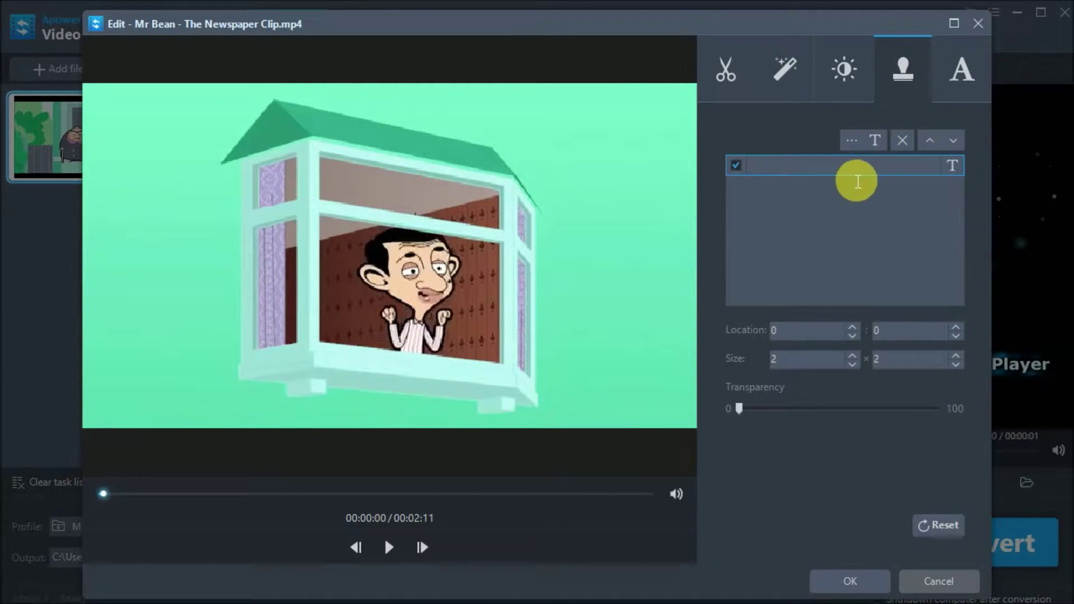
{"action": "type", "text": "Mr. B"}
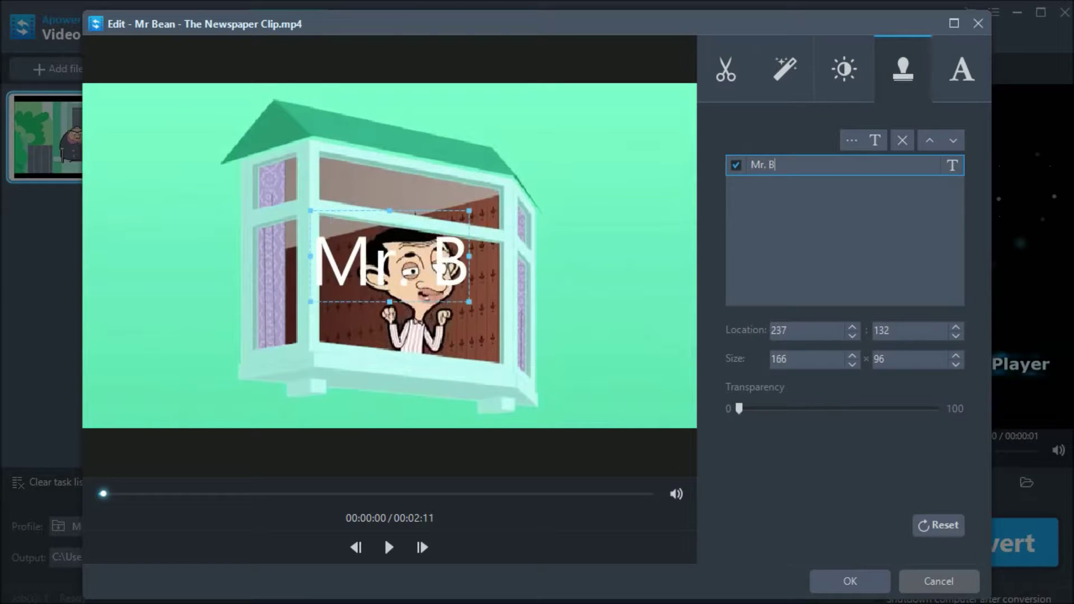
{"action": "type", "text": "ean"}
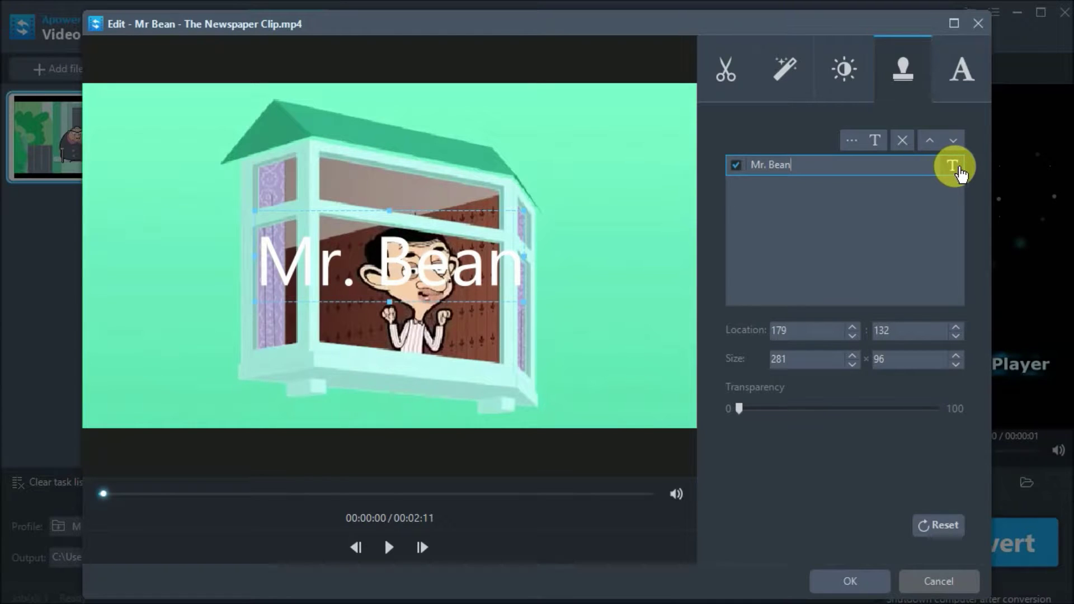
{"action": "left_click", "coordinate": [955, 173]}
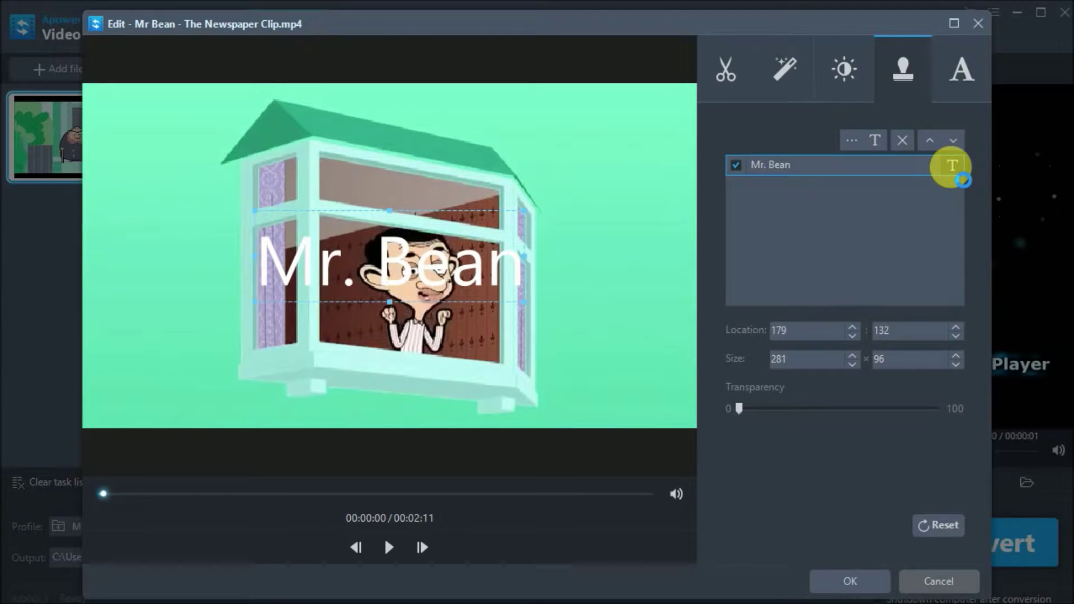
{"action": "left_click", "coordinate": [516, 240]}
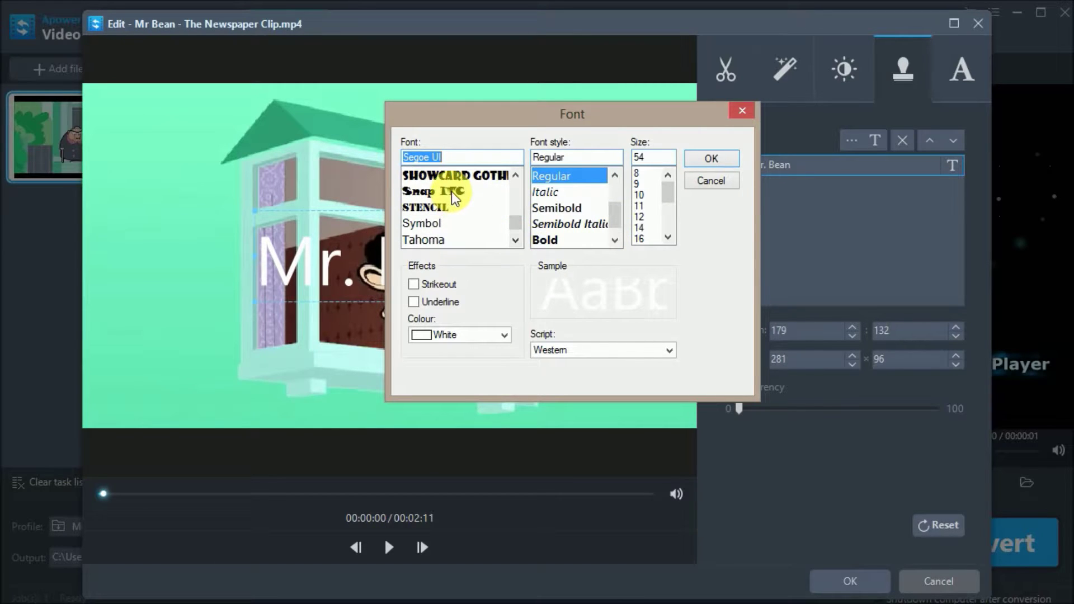
Step: Set the watermark font to Snap ITC, Oblique style, in black
{"action": "left_click", "coordinate": [453, 196]}
{"action": "left_click", "coordinate": [579, 193]}
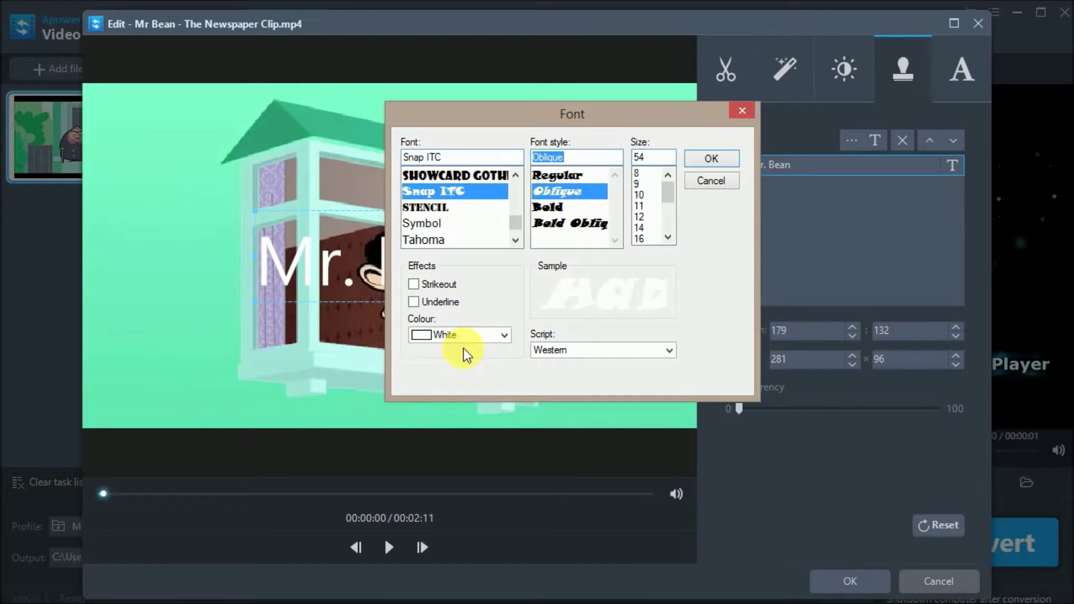
{"action": "left_click", "coordinate": [504, 335]}
{"action": "left_click", "coordinate": [475, 350]}
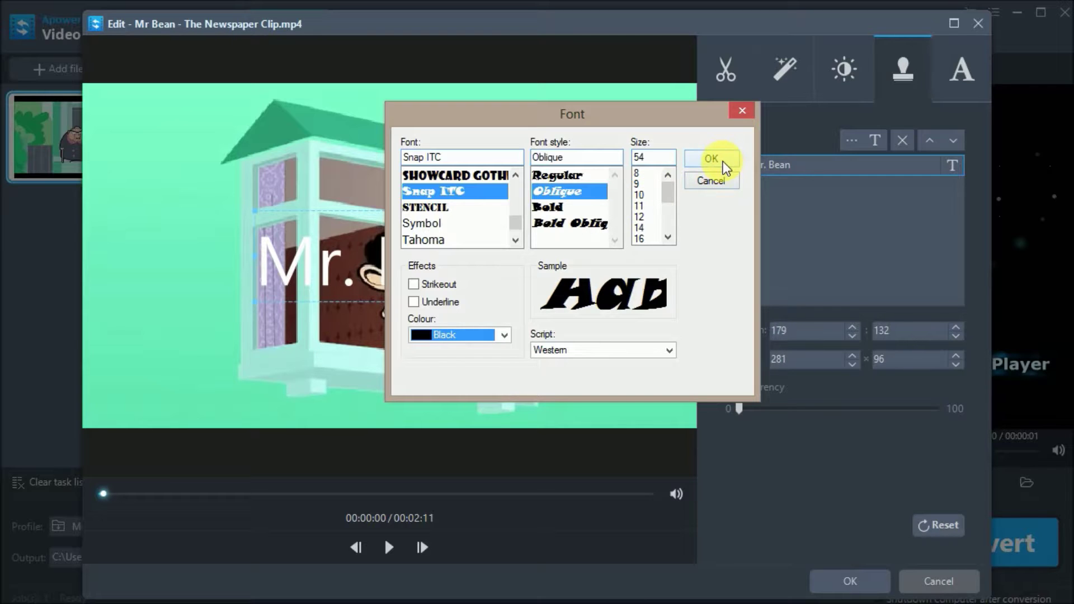
{"action": "left_click", "coordinate": [724, 167]}
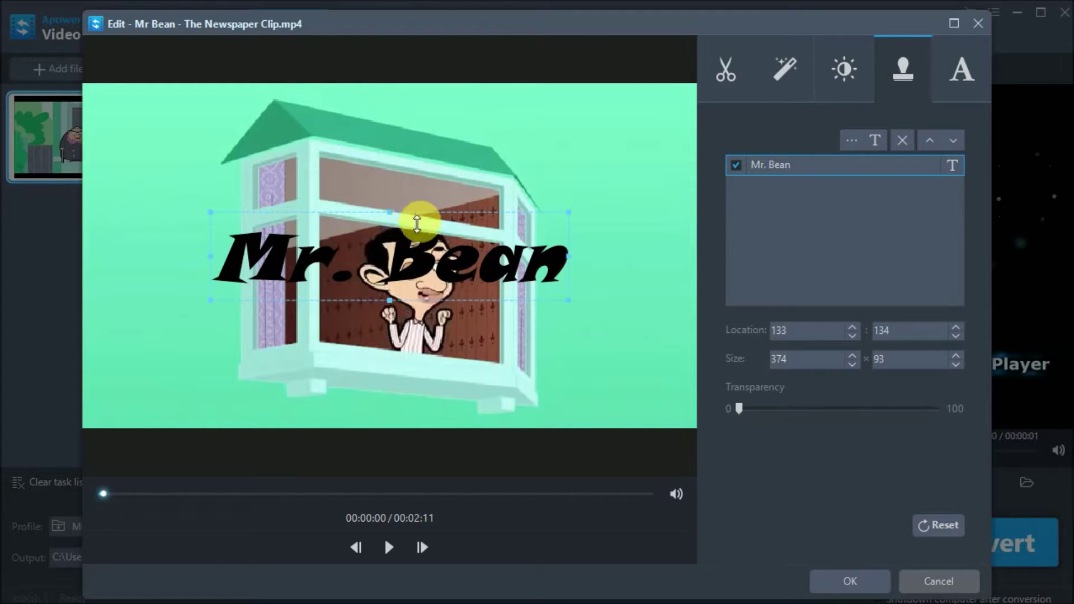
Step: Shrink the caption, move it bottom-left, add slight transparency, preview, and apply the edits
{"action": "left_click_drag", "start_coordinate": [417, 220], "coordinate": [297, 308]}
{"action": "mouse_move", "coordinate": [395, 317]}
{"action": "left_mouse_down"}
{"action": "mouse_move", "coordinate": [372, 288]}
{"action": "mouse_move", "coordinate": [257, 418]}
{"action": "left_mouse_up"}
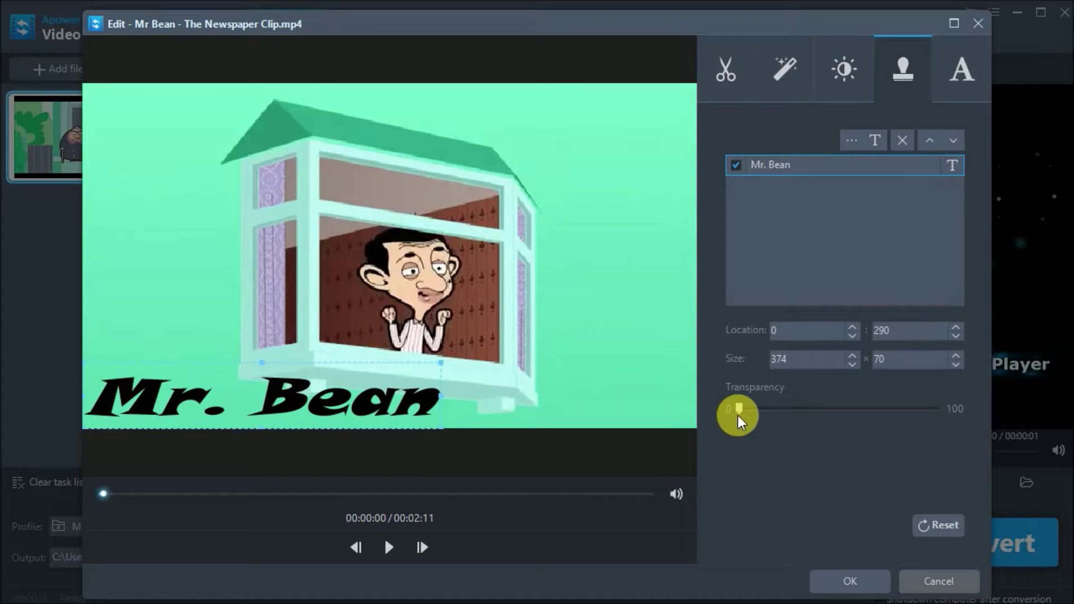
{"action": "left_click_drag", "start_coordinate": [749, 411], "coordinate": [787, 413]}
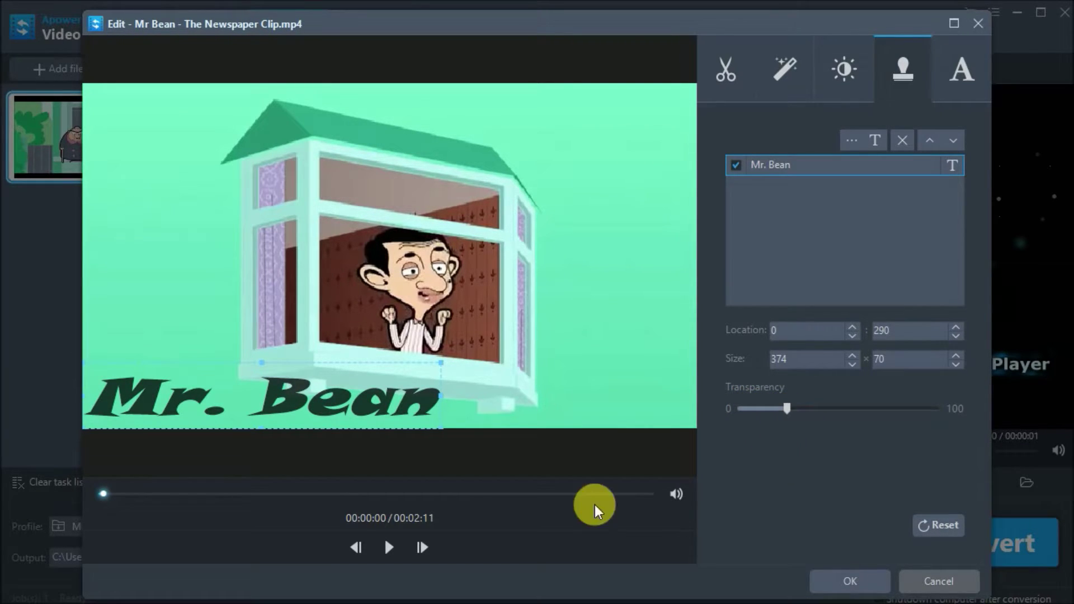
{"action": "left_click", "coordinate": [389, 554]}
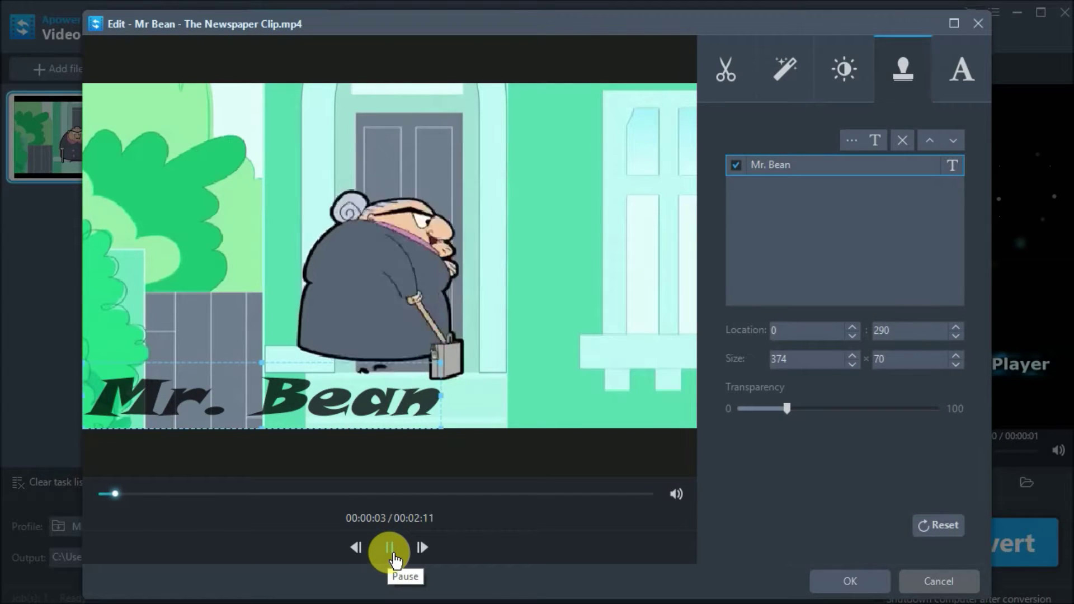
{"action": "left_click", "coordinate": [392, 554]}
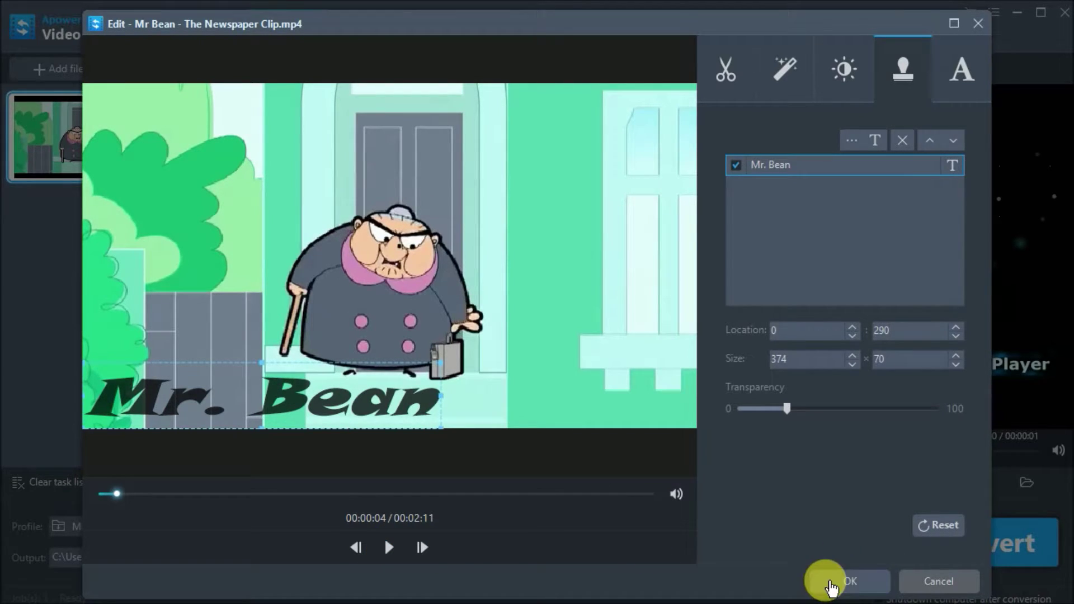
{"action": "left_click", "coordinate": [849, 583]}
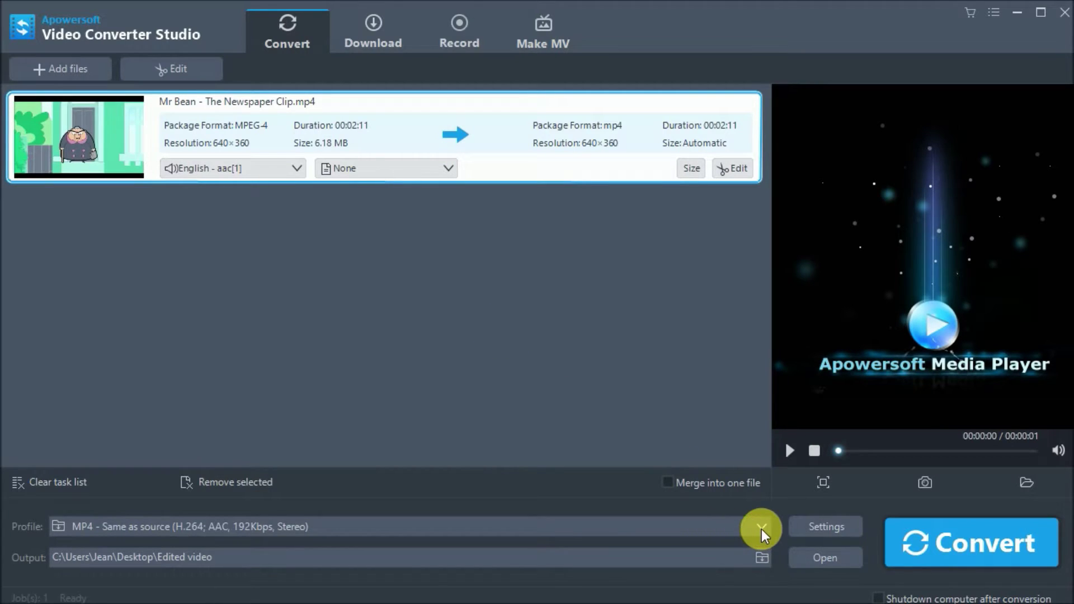
Step: Keep MP4 as the output format and begin choosing a new output folder
{"action": "left_click", "coordinate": [762, 529]}
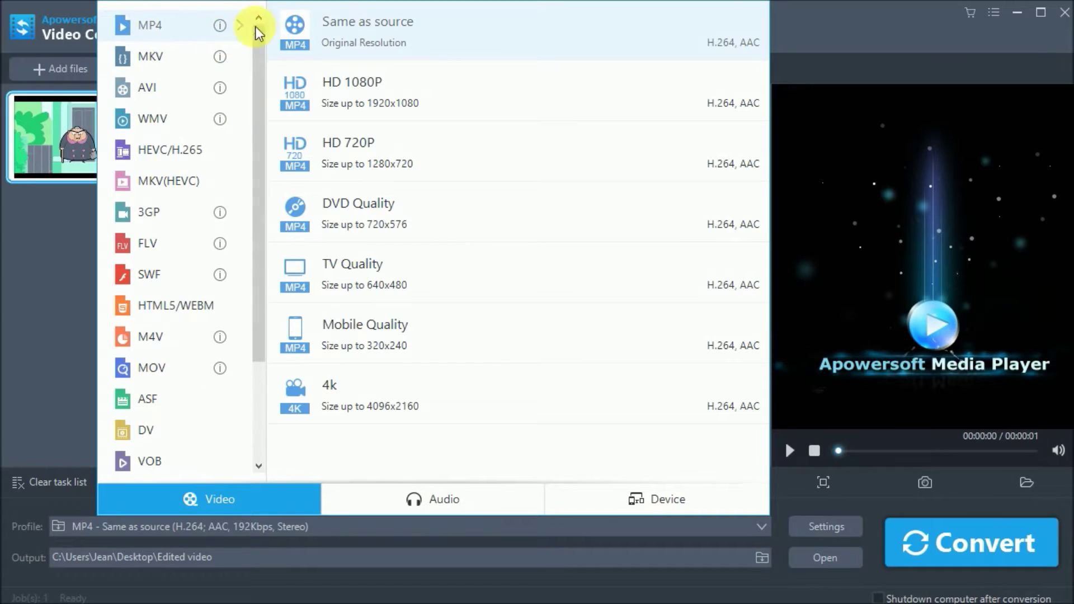
{"action": "left_click", "coordinate": [552, 40]}
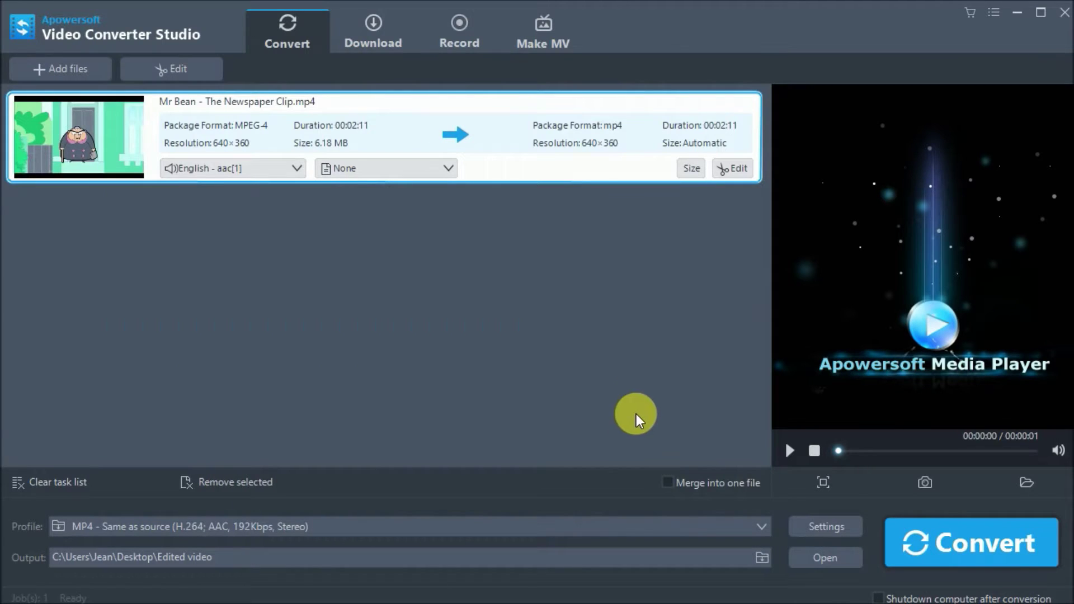
{"action": "left_click", "coordinate": [760, 564]}
{"action": "scroll", "coordinate": [664, 342], "scroll_direction": "down", "scroll_amount": 1}
Step: Create a 'Mr. Bean' output folder, convert the clip into it, and dismiss the finished notice
{"action": "left_click", "coordinate": [496, 418]}
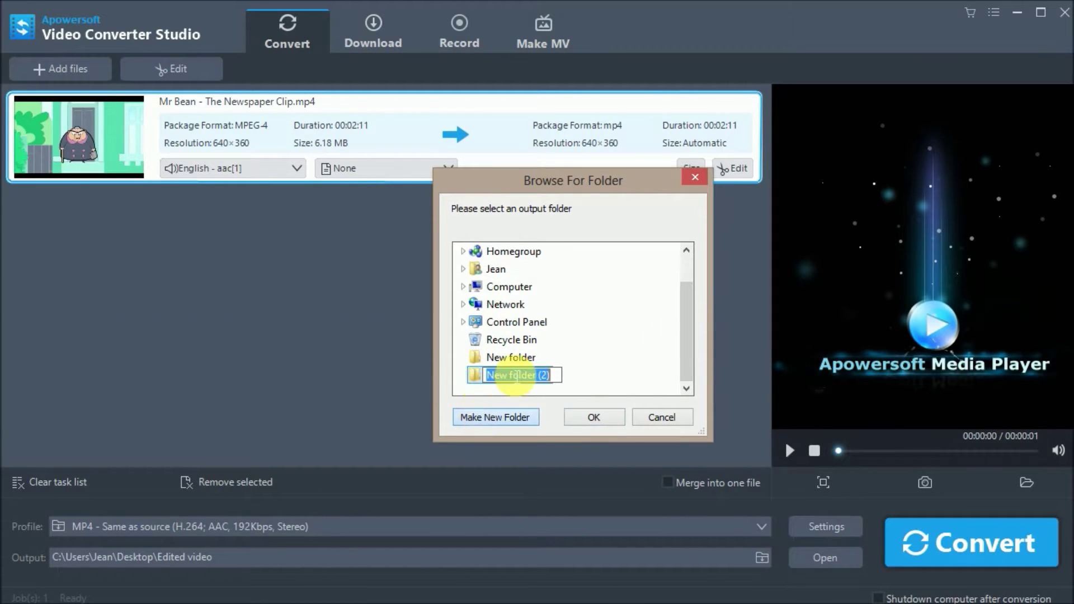
{"action": "type", "text": "Mr"}
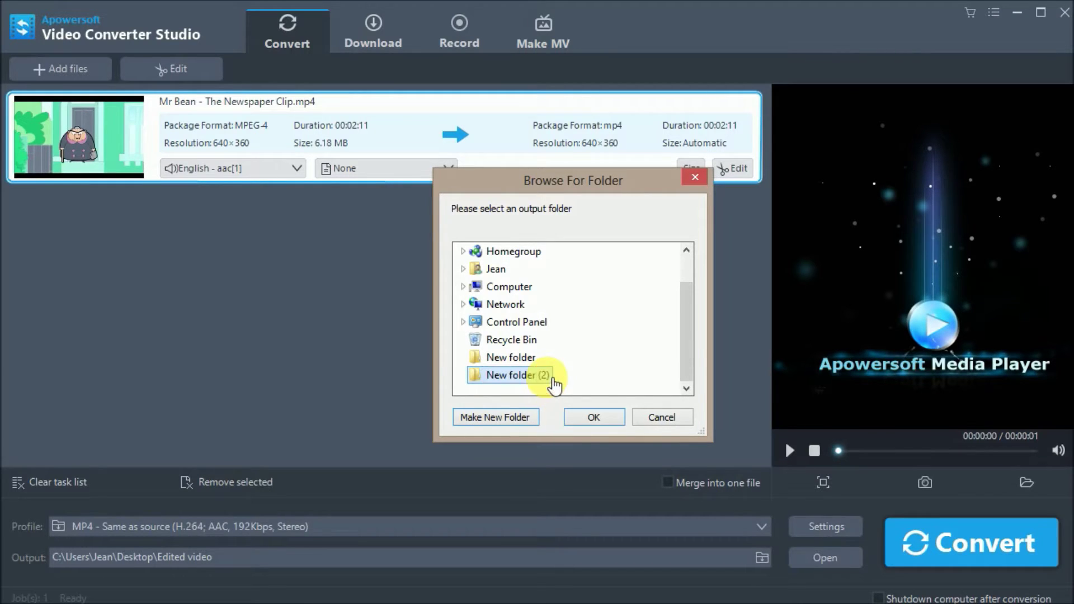
{"action": "key", "text": "Return"}
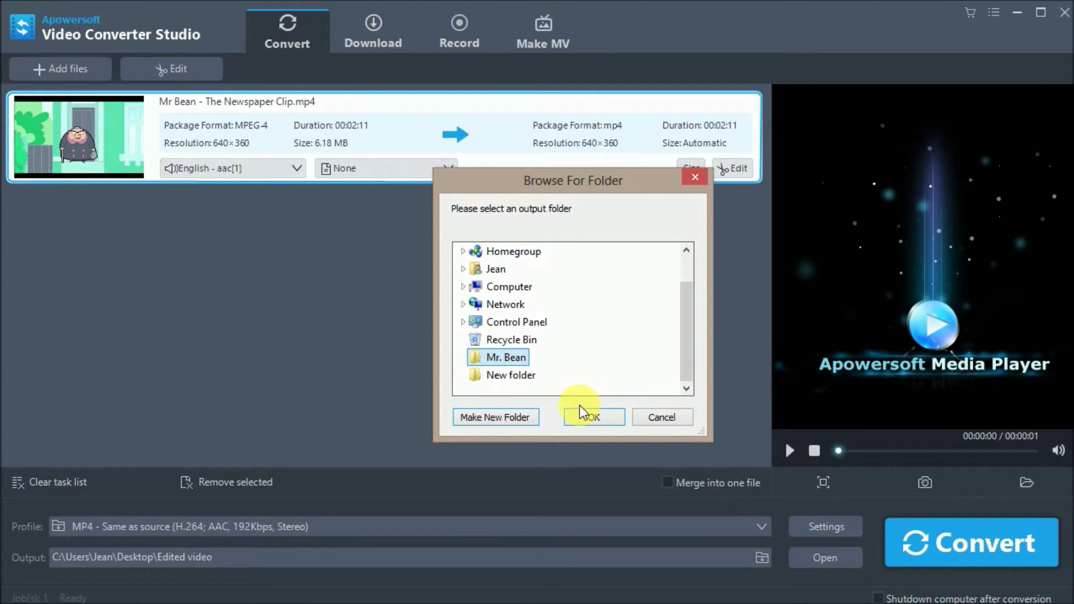
{"action": "left_click", "coordinate": [599, 418]}
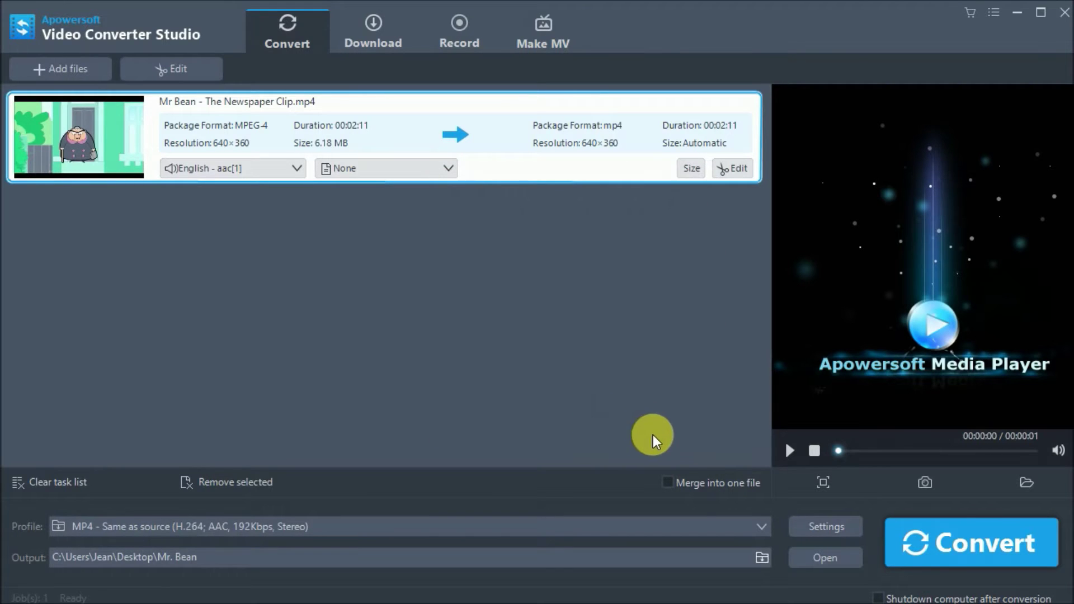
{"action": "left_click", "coordinate": [950, 559]}
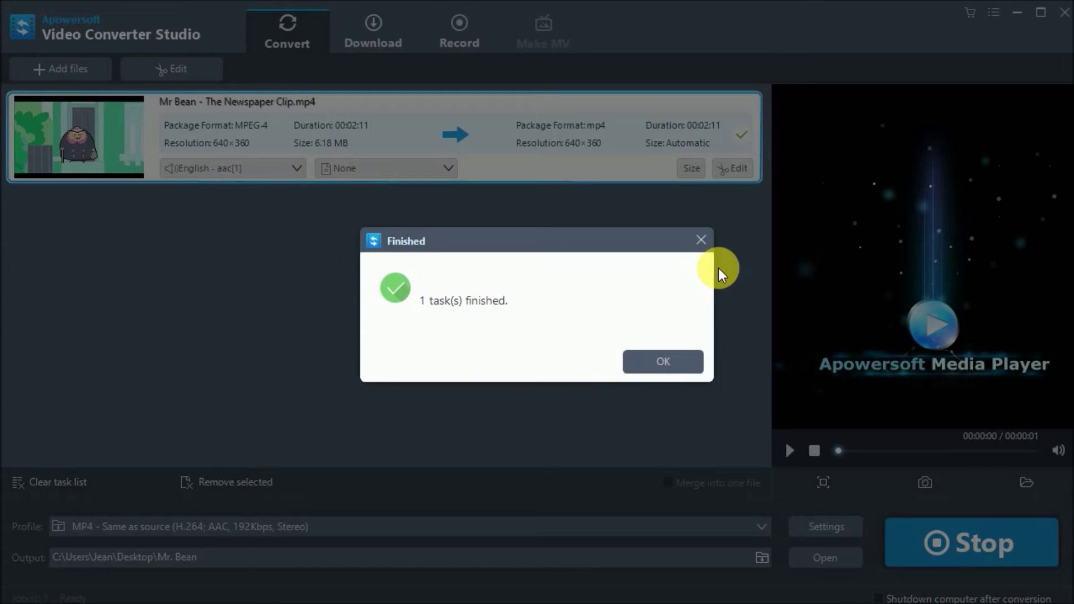
{"action": "left_click", "coordinate": [665, 367]}
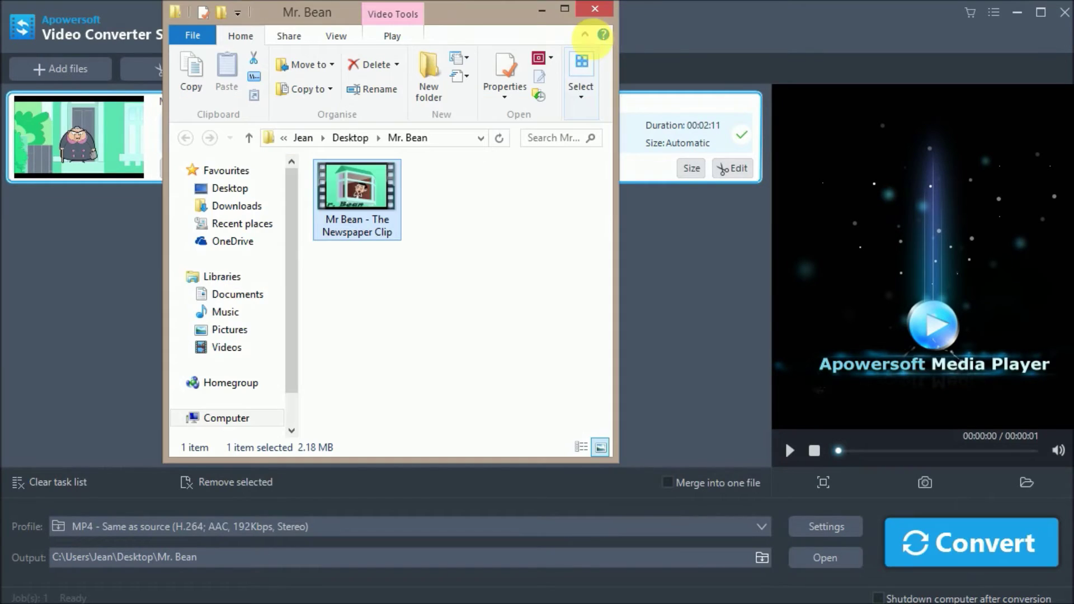
Step: Open the converted Newspaper Clip with VLC media player from its right-click menu
{"action": "right_click", "coordinate": [357, 215]}
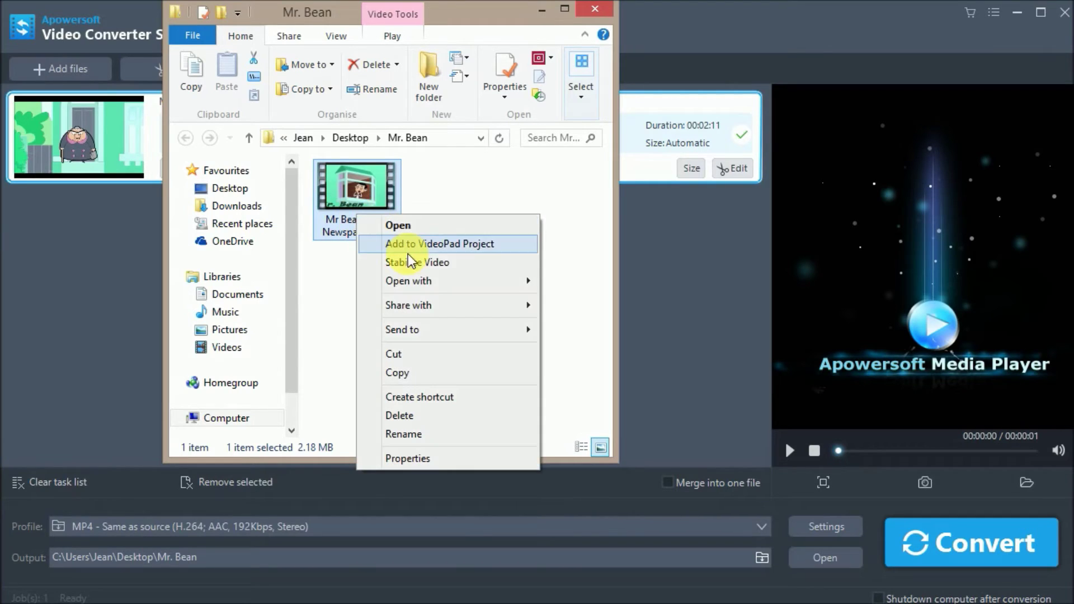
{"action": "mouse_move", "coordinate": [445, 281]}
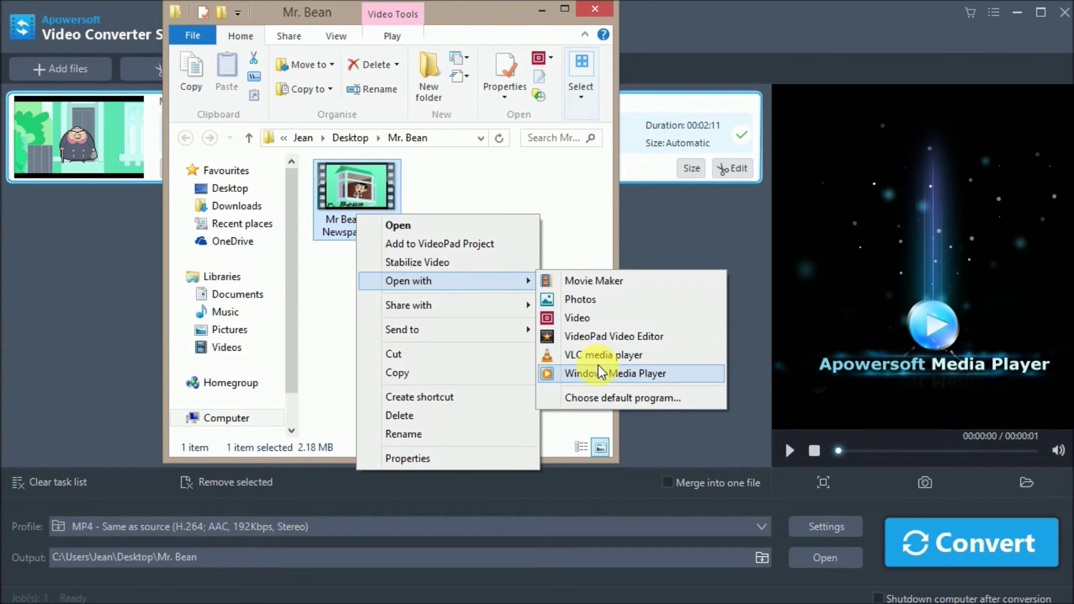
{"action": "left_click", "coordinate": [598, 354]}
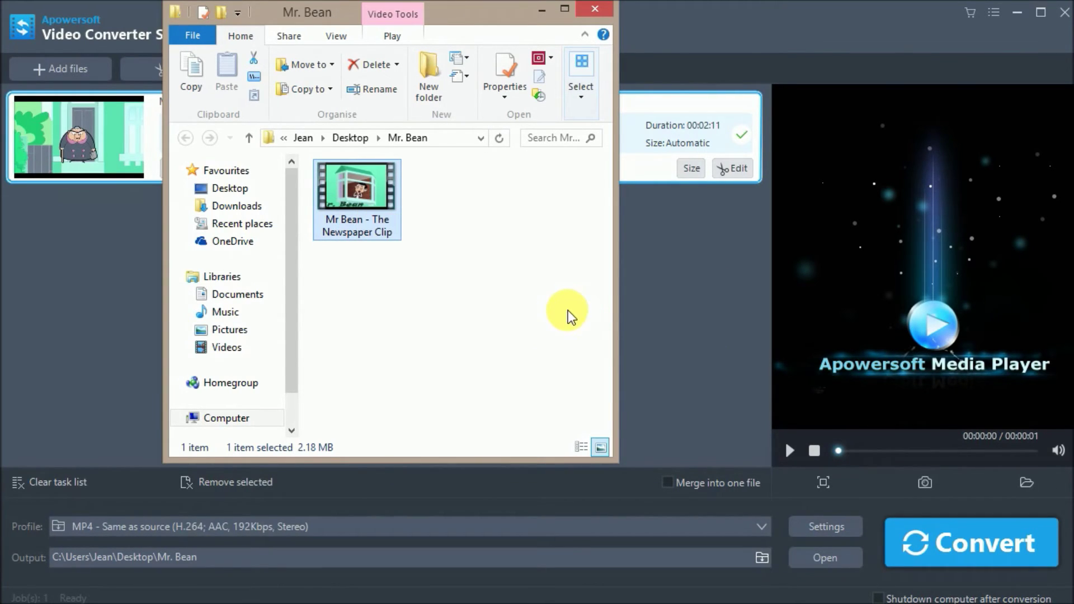